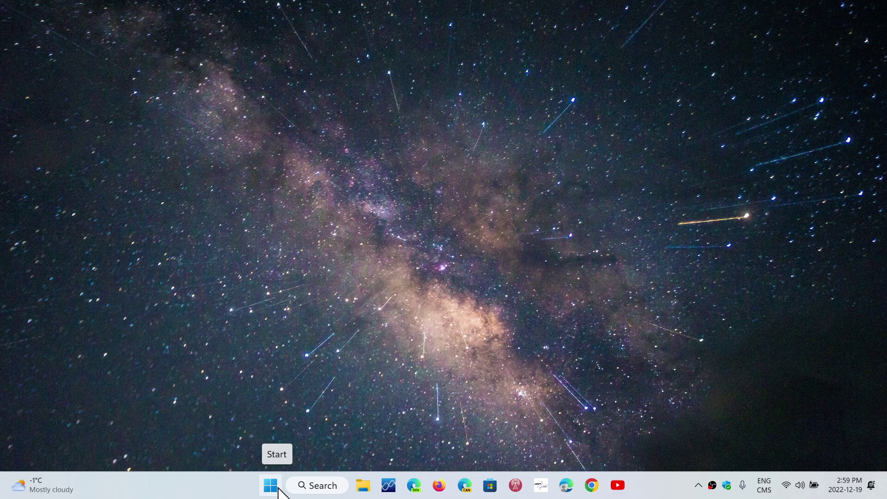
# Open the Start menu from the taskbar to see the pinned apps.
pyautogui.click(274, 486)
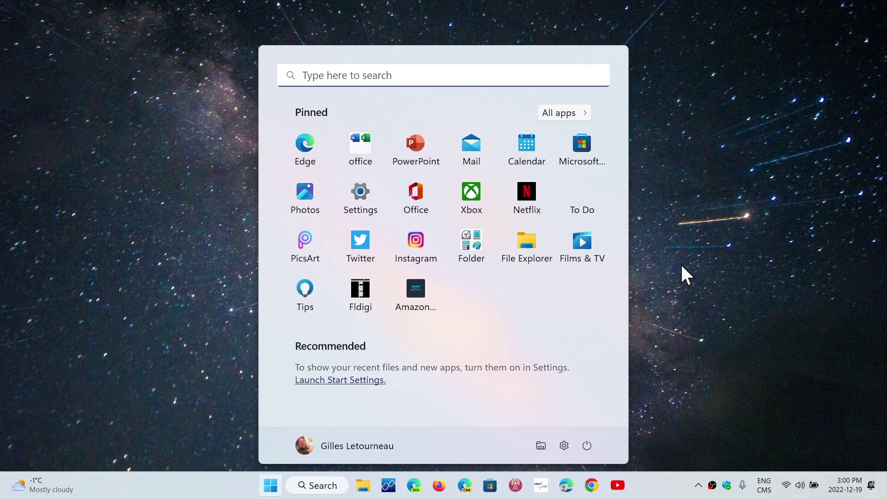
# Launch Settings from the Start menu's pinned apps, landing on the System page.
pyautogui.click(365, 194)
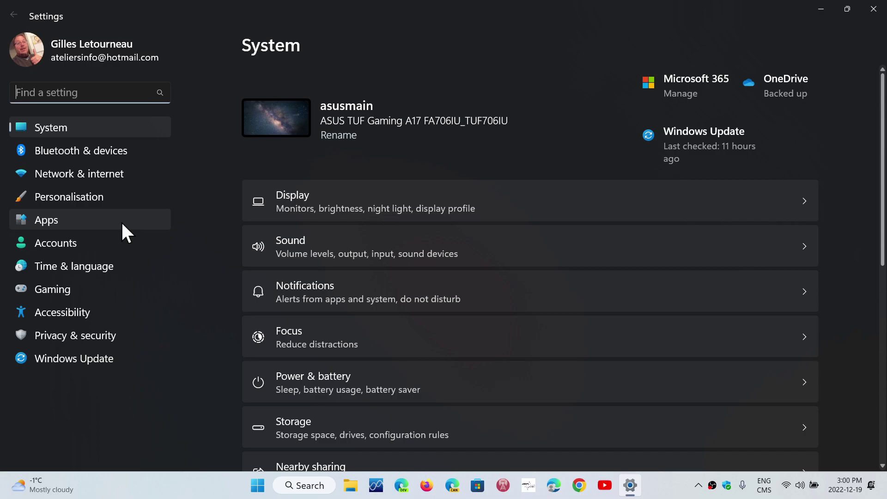
# Open the Windows Update page, which reports the device is up to date.
pyautogui.click(116, 359)
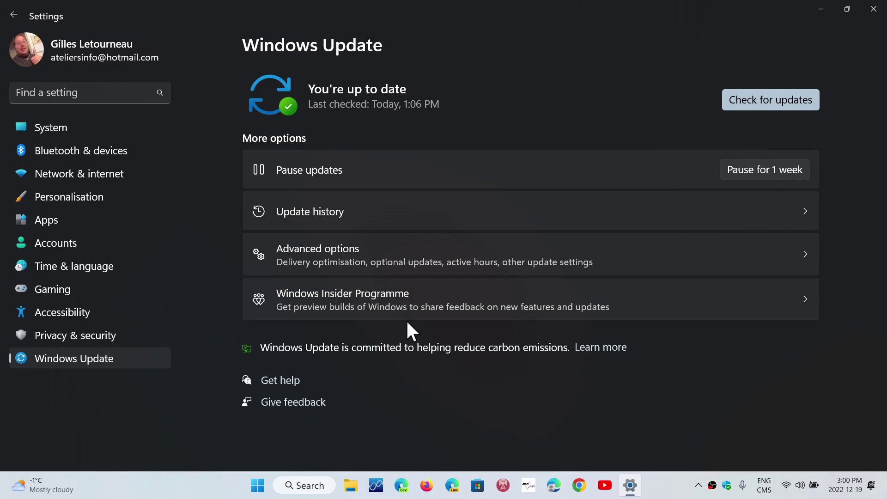
# Show Update history: one feature update and 44 installed quality updates.
pyautogui.click(395, 220)
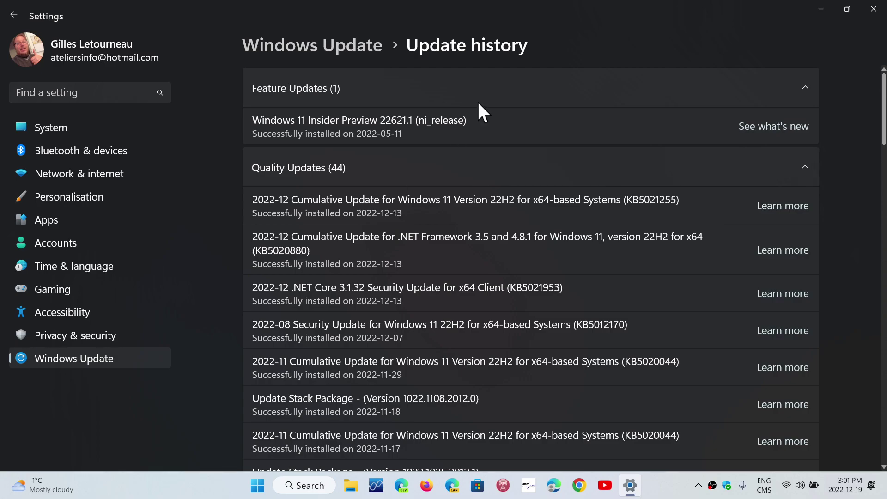
# Close the Settings window, leaving an empty Windows 11 desktop.
pyautogui.click(873, 8)
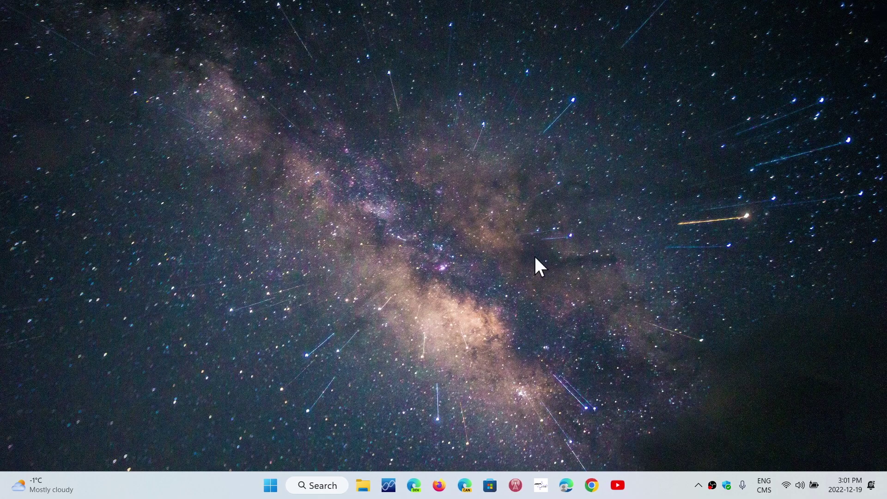